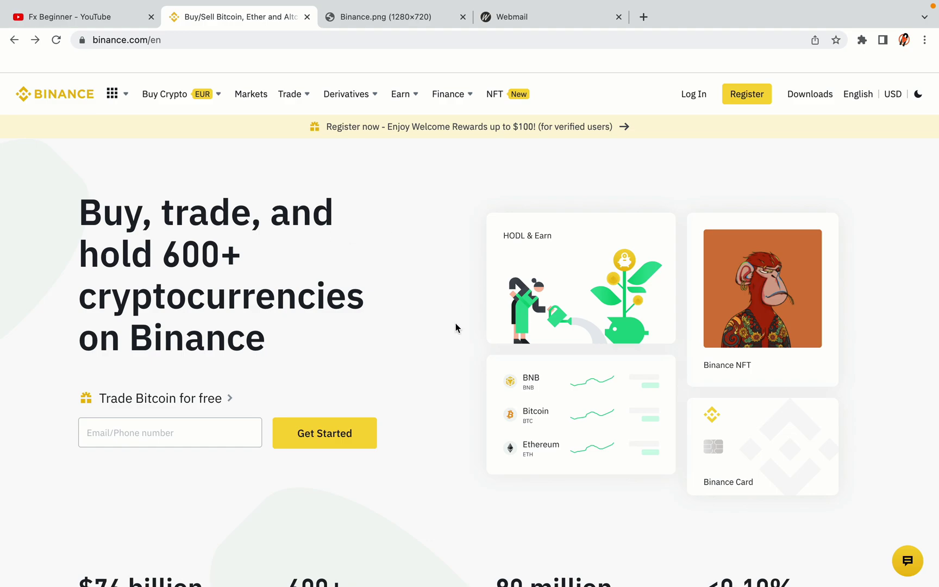
Look through the Binance home page from the cryptocurrency prices to the help section, and view the Binance.png image
scroll(456, 326, down, 5)
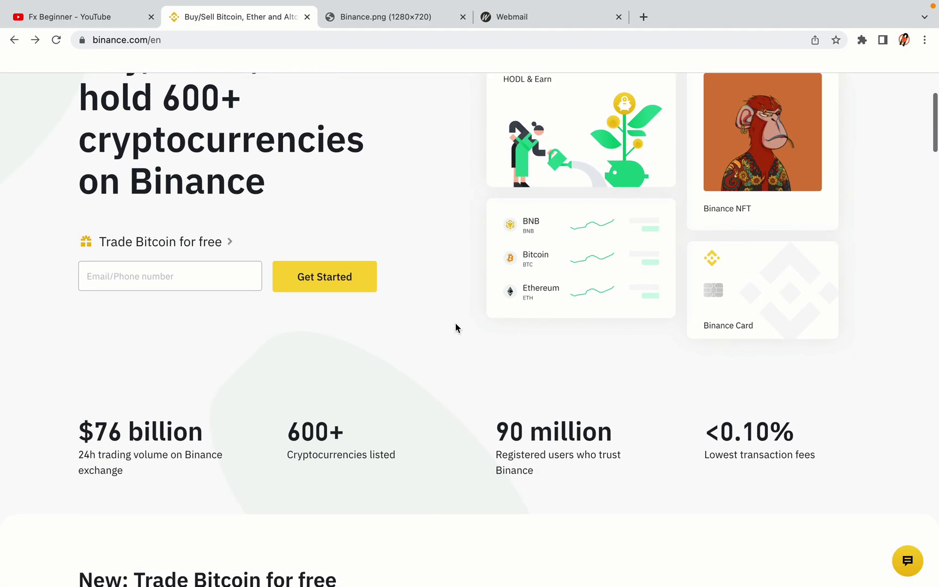
scroll(455, 328, down, 5)
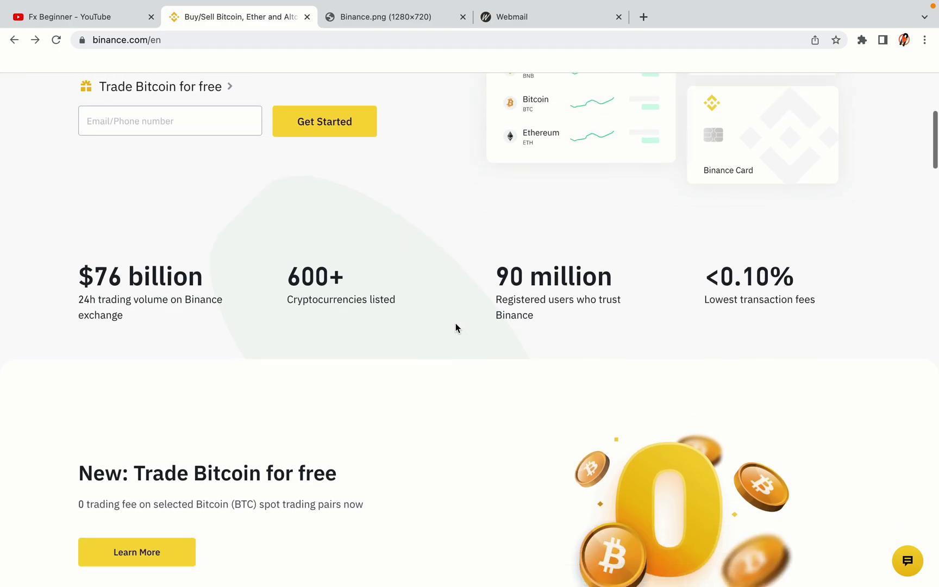
scroll(455, 328, down, 1)
scroll(456, 328, up, 3)
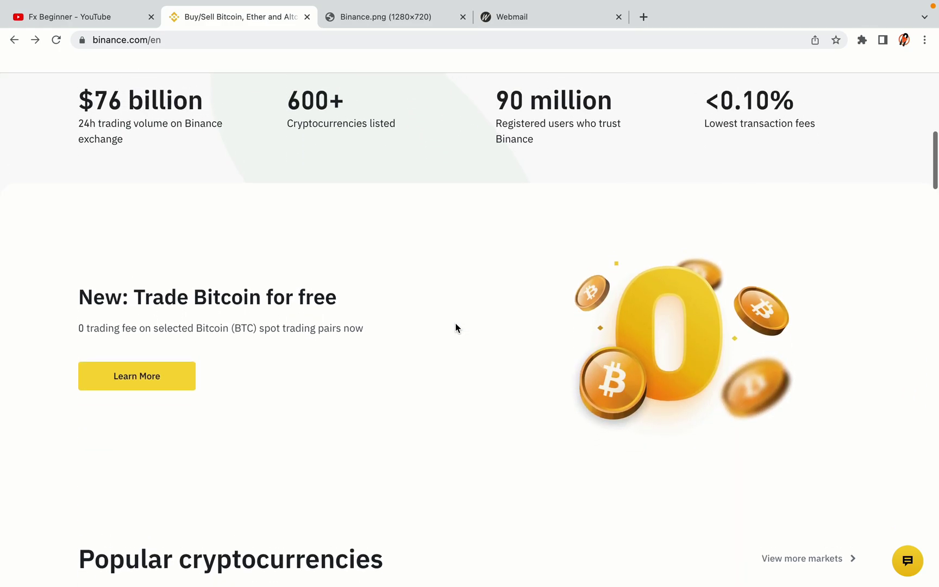
scroll(456, 328, down, 8)
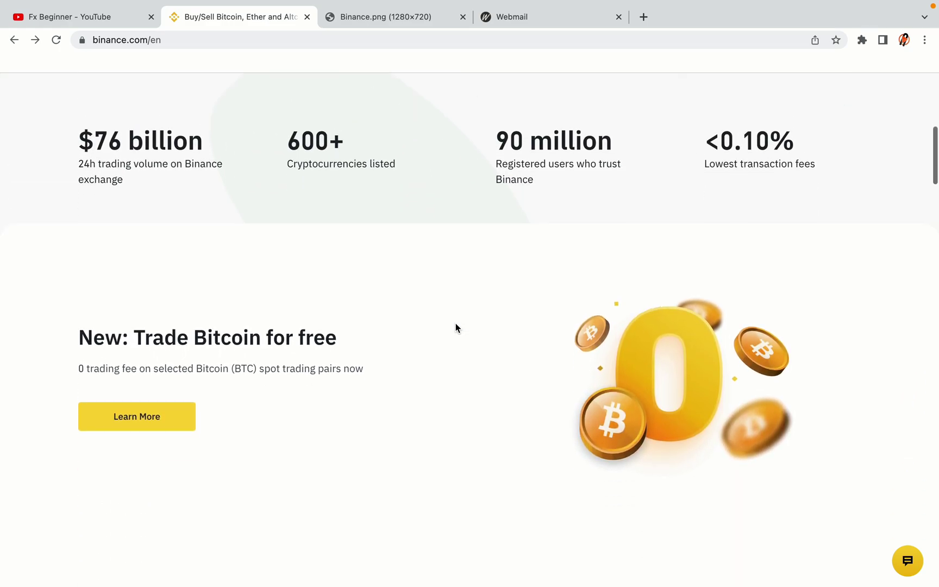
scroll(455, 328, down, 2)
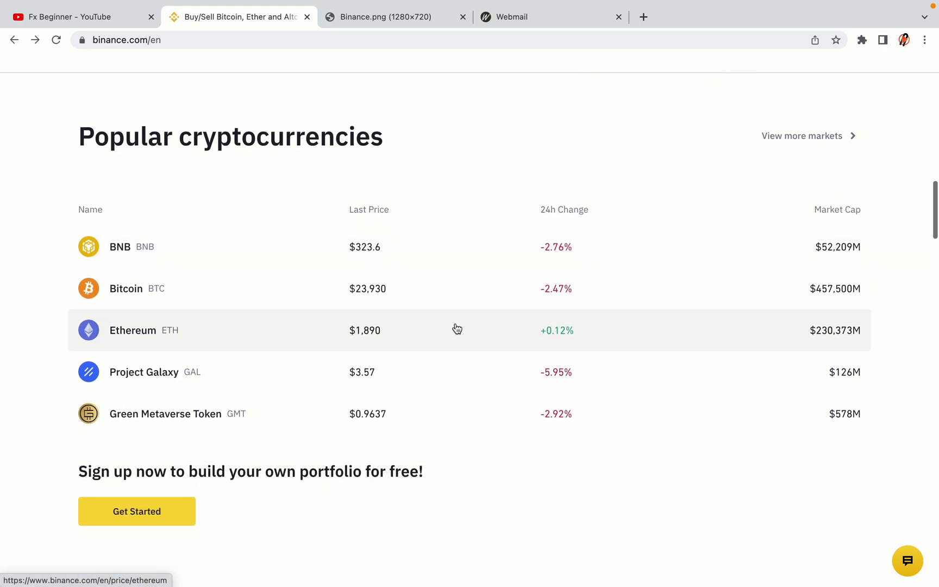
scroll(457, 328, down, 9)
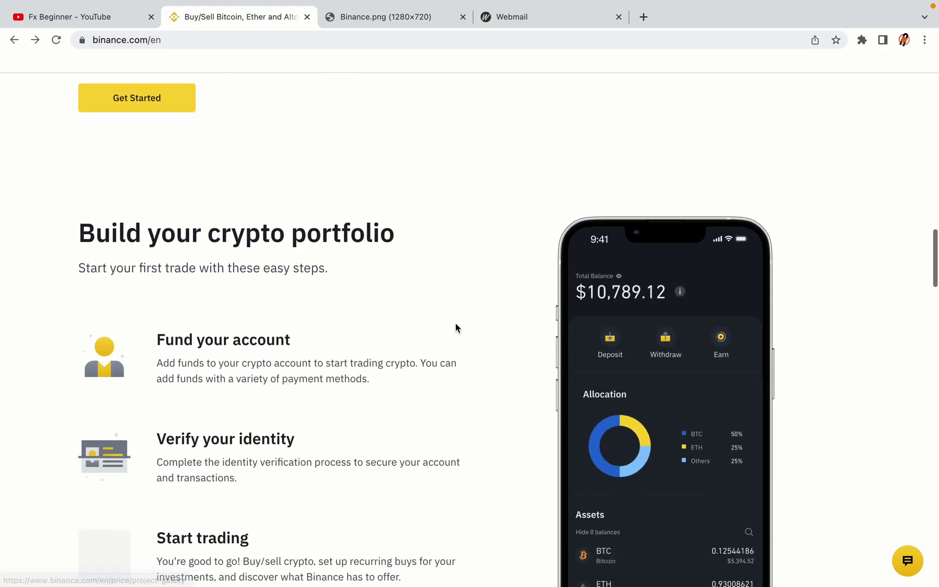
scroll(456, 327, down, 1)
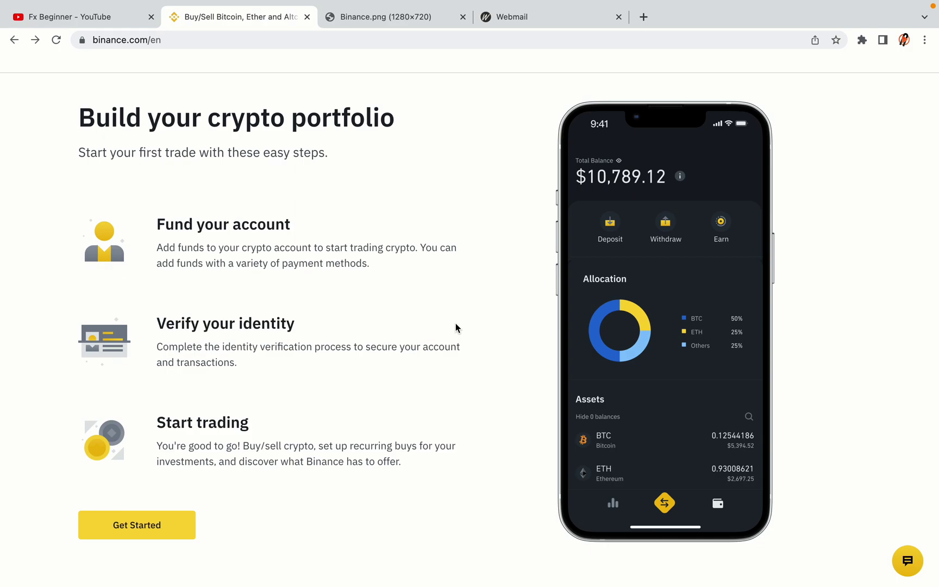
scroll(456, 328, down, 10)
scroll(455, 328, down, 9)
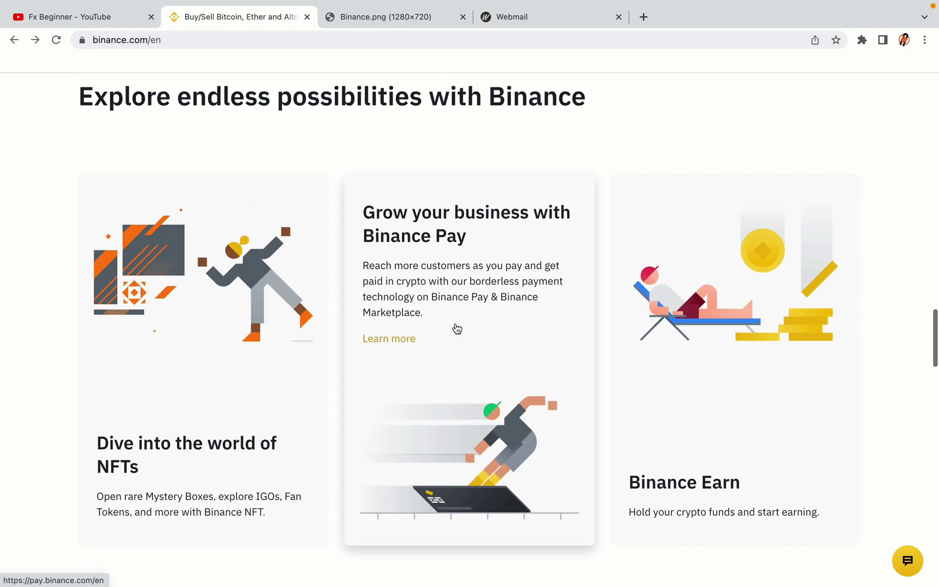
scroll(455, 328, down, 2)
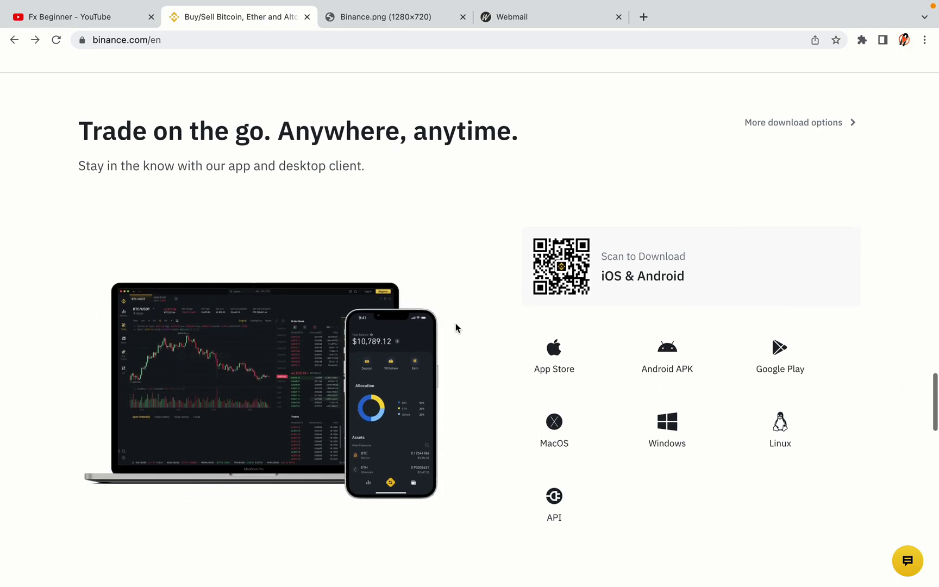
scroll(455, 327, down, 9)
scroll(455, 328, down, 2)
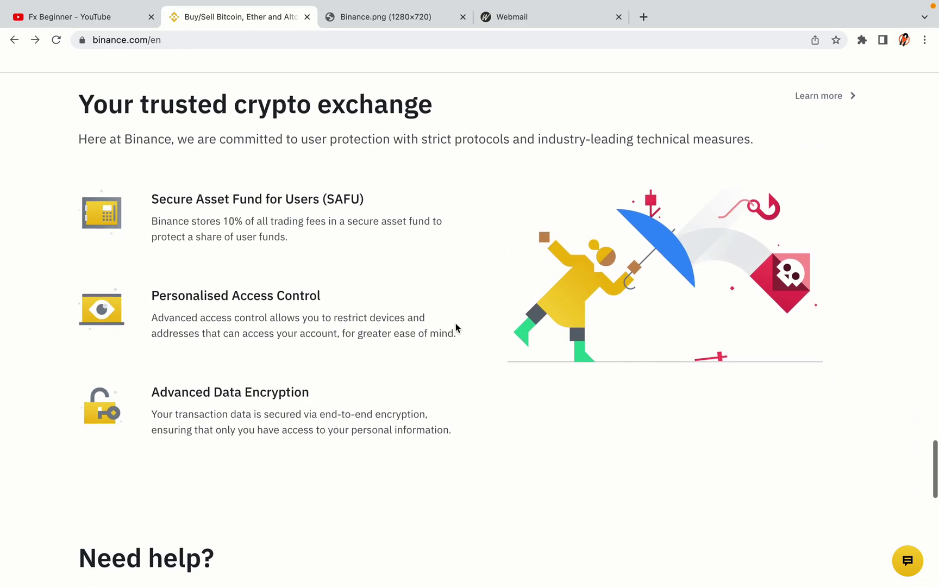
scroll(455, 322, down, 7)
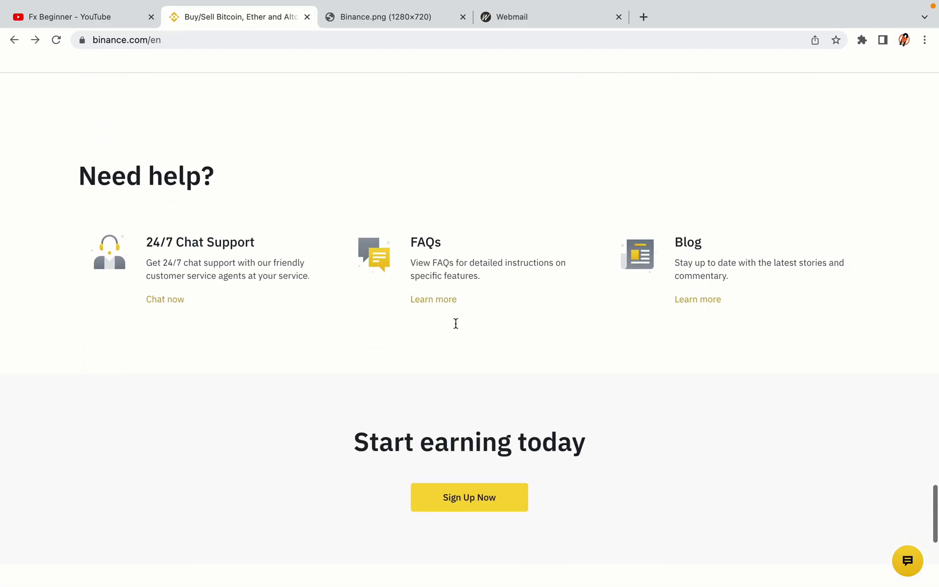
scroll(456, 323, up, 4)
scroll(455, 324, up, 20)
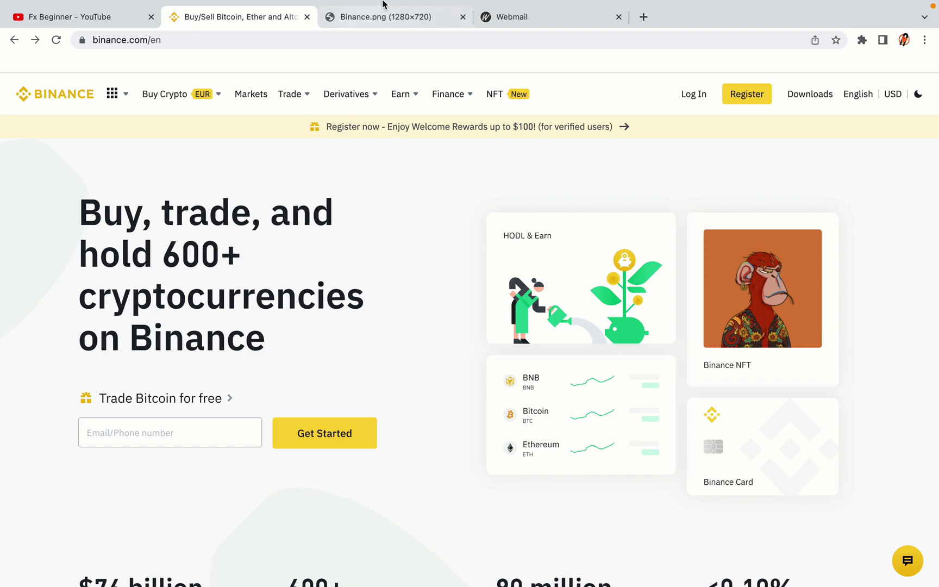
click(392, 17)
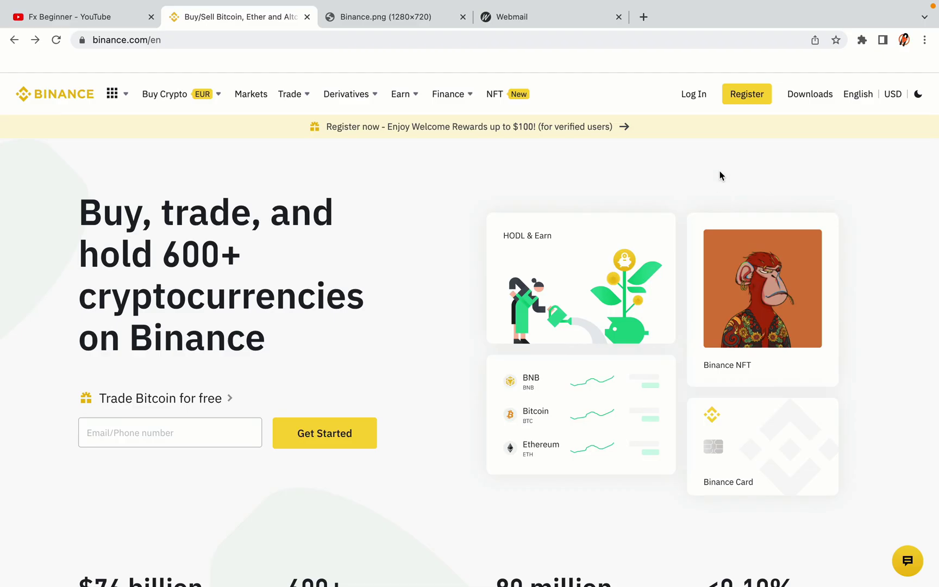
Register a personal account by email, entering the personal e-mail and account password, agreeing to the terms and submitting the form
click(755, 102)
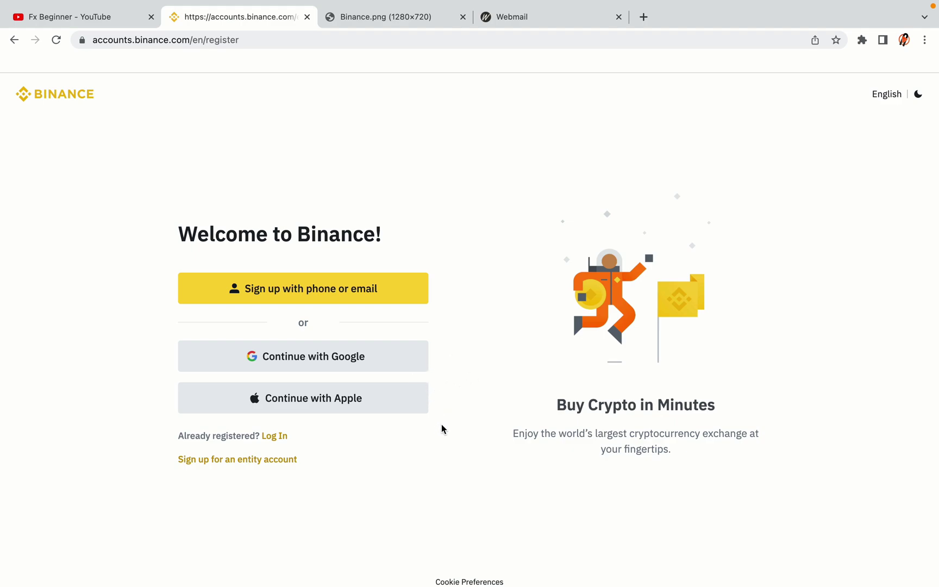
click(386, 298)
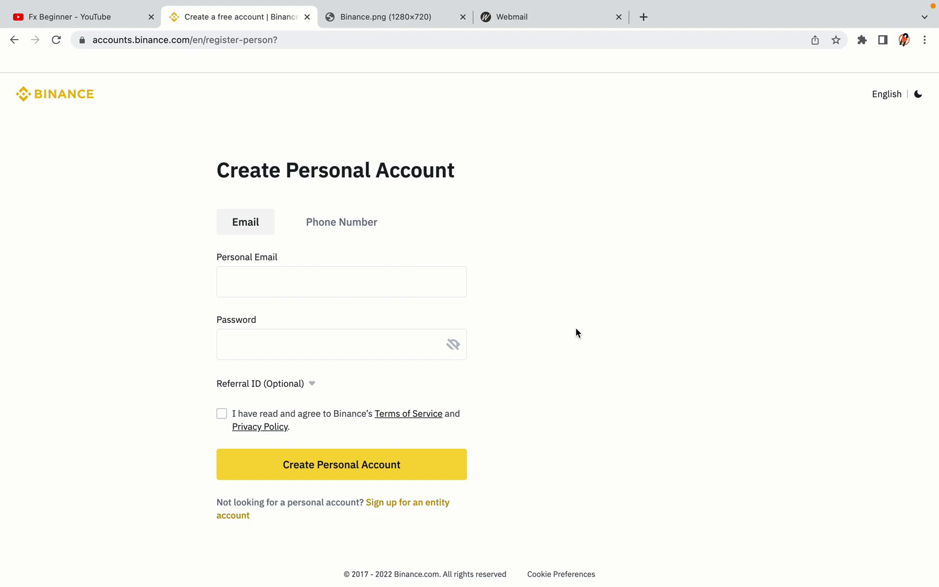
click(434, 340)
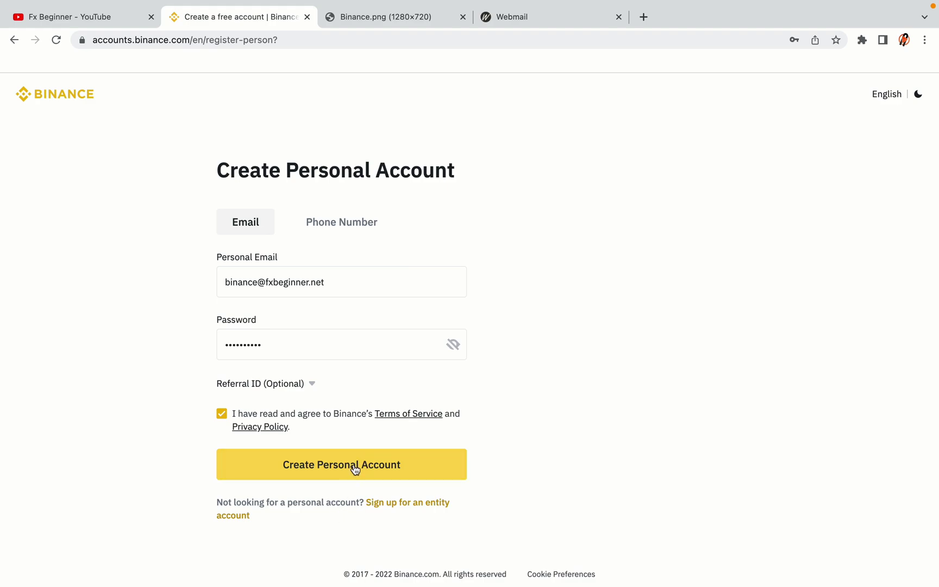
click(358, 470)
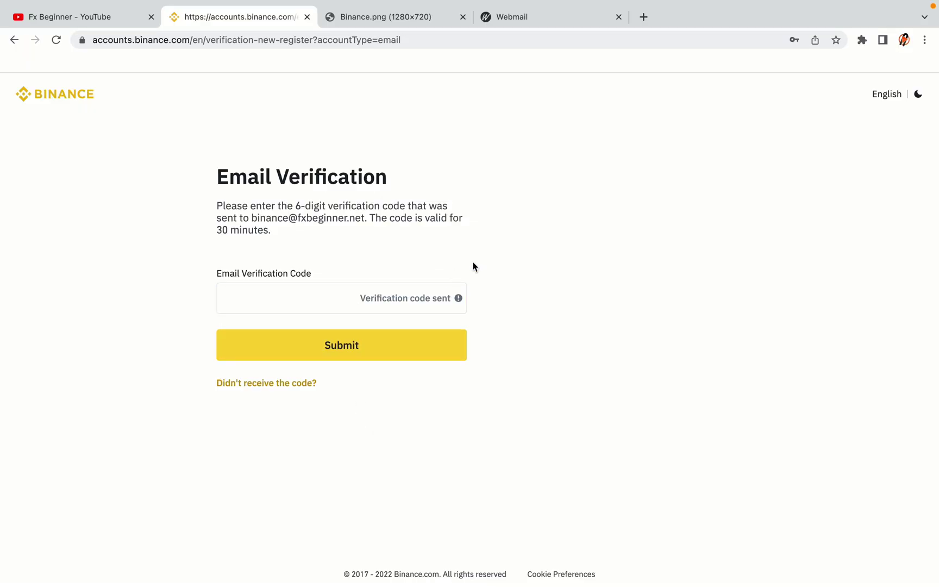
Switch to Webmail and open the registration confirmation email from Binance
drag(534, 16, 378, 16)
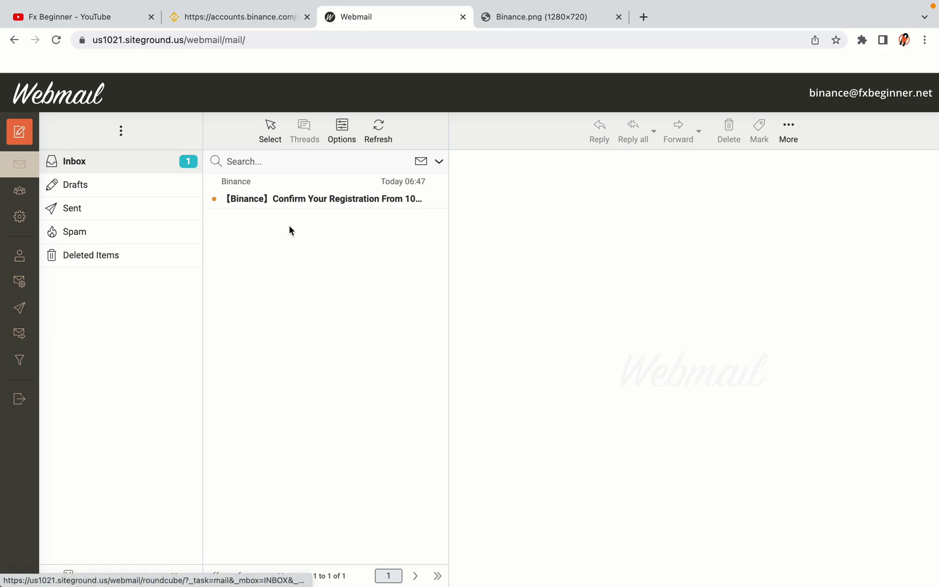
click(329, 197)
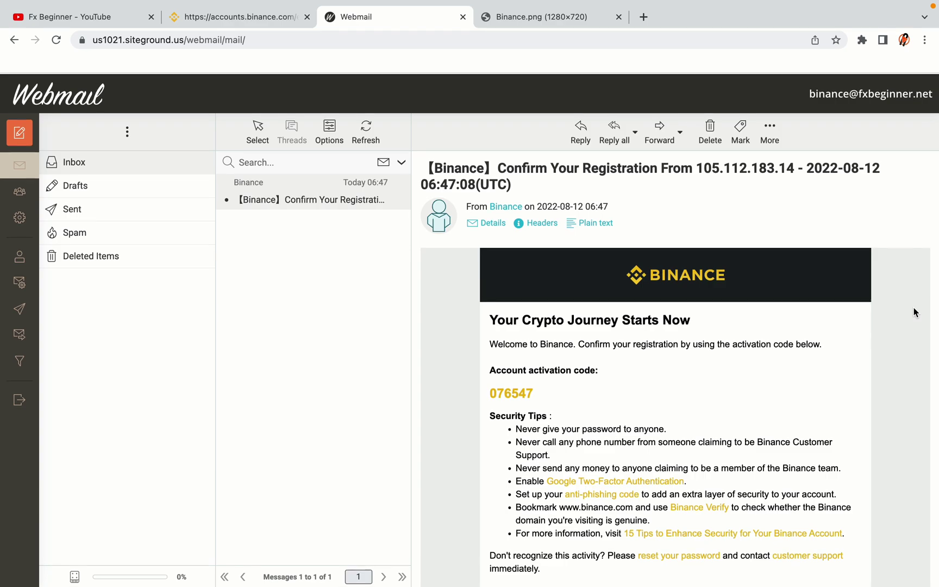
scroll(703, 313, down, 1)
scroll(704, 314, down, 3)
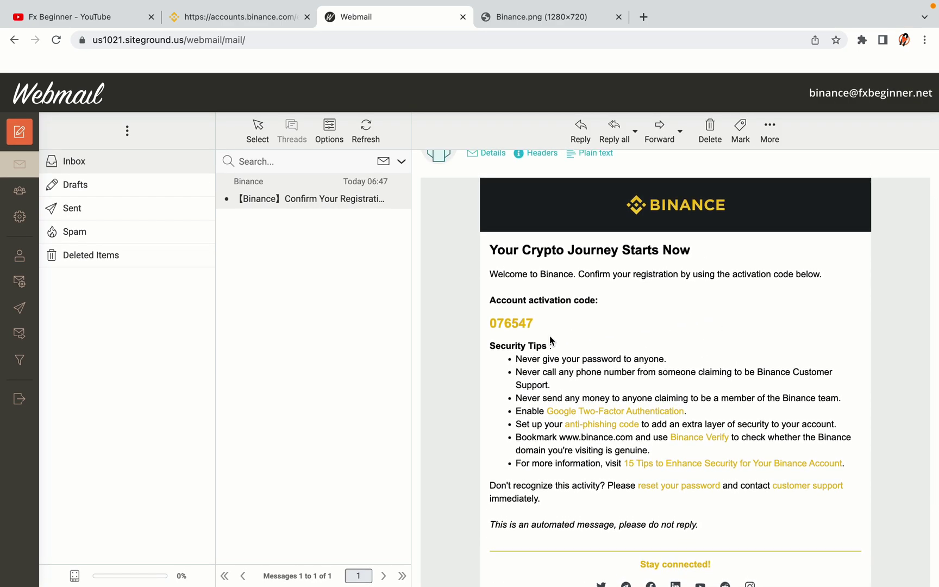
Copy the account activation code from the Binance confirmation email
drag(489, 323, 534, 322)
click(539, 325)
drag(491, 324, 533, 322)
right_click(522, 324)
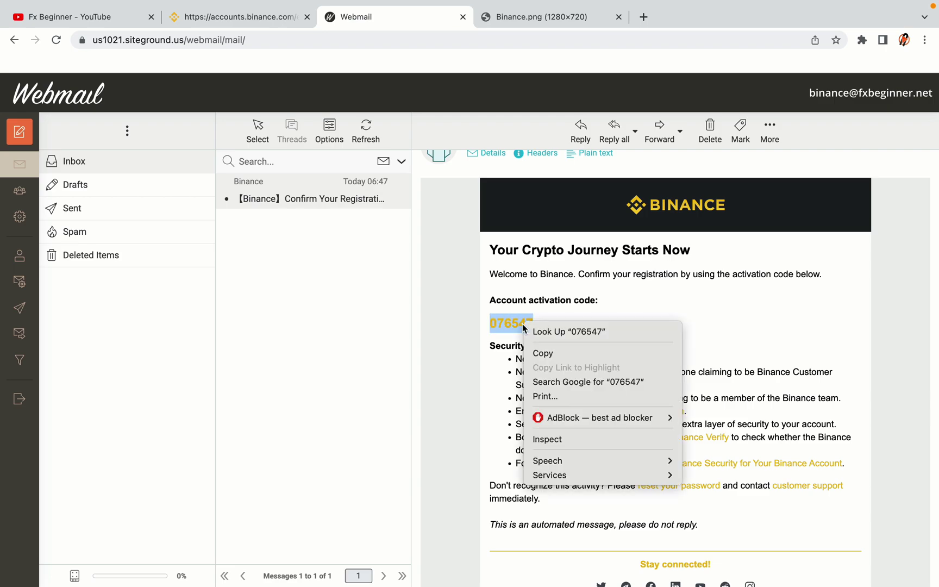
click(537, 352)
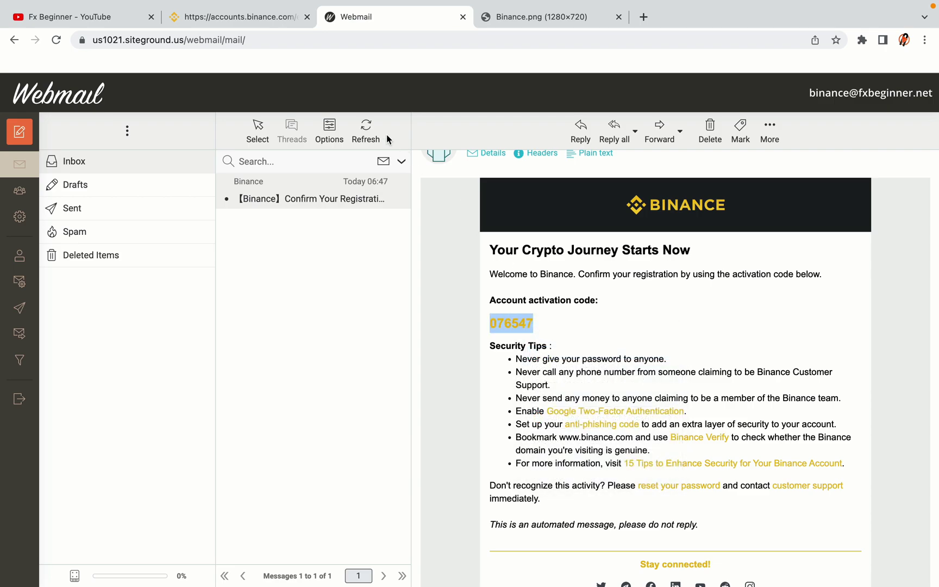
Switch back to the Binance email verification page, paste the email verification code and submit it
click(244, 17)
click(264, 297)
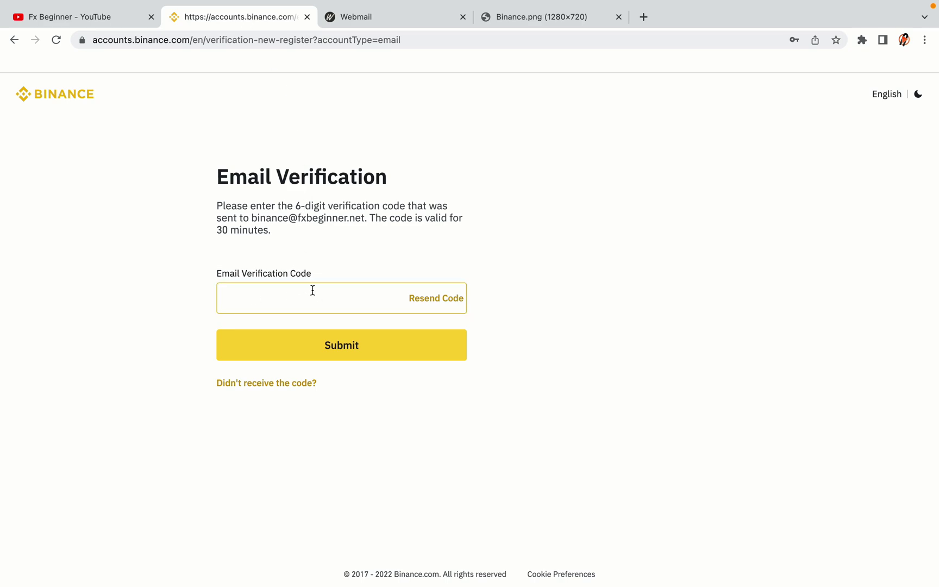
key(ctrl+v)
click(166, 277)
click(268, 288)
click(336, 193)
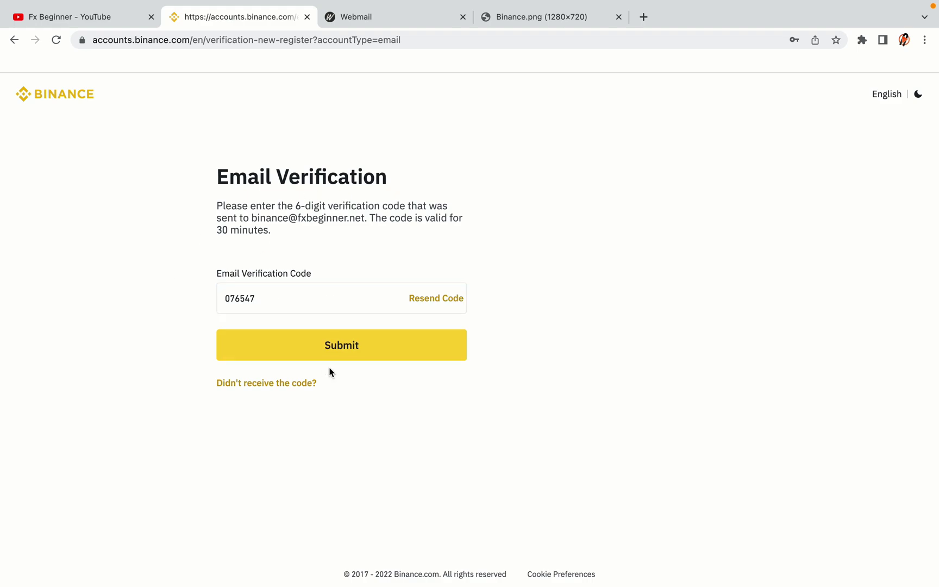
click(433, 357)
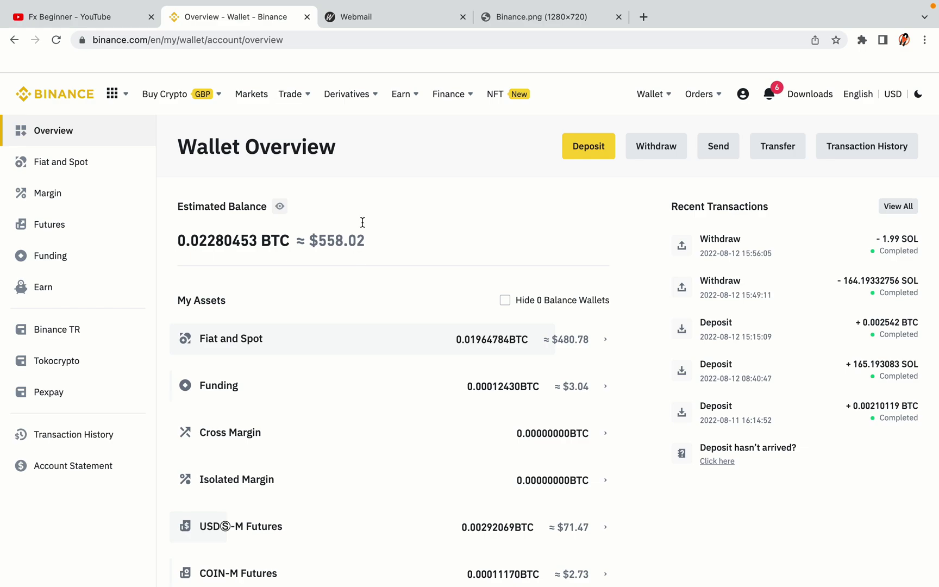
Review the balances in the wallet overview and the Buy Crypto and Trade options, and return to the Binance home page
scroll(579, 255, down, 6)
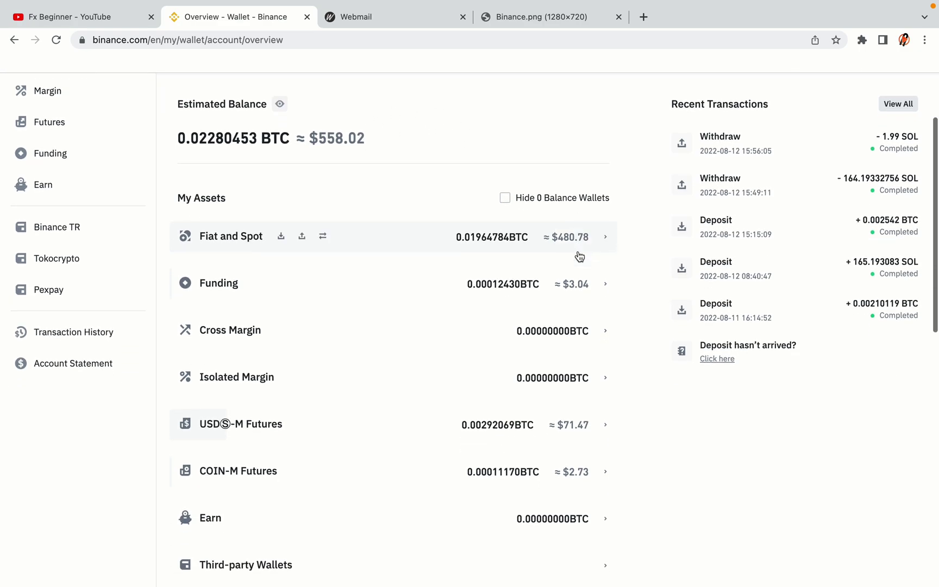
scroll(578, 255, up, 6)
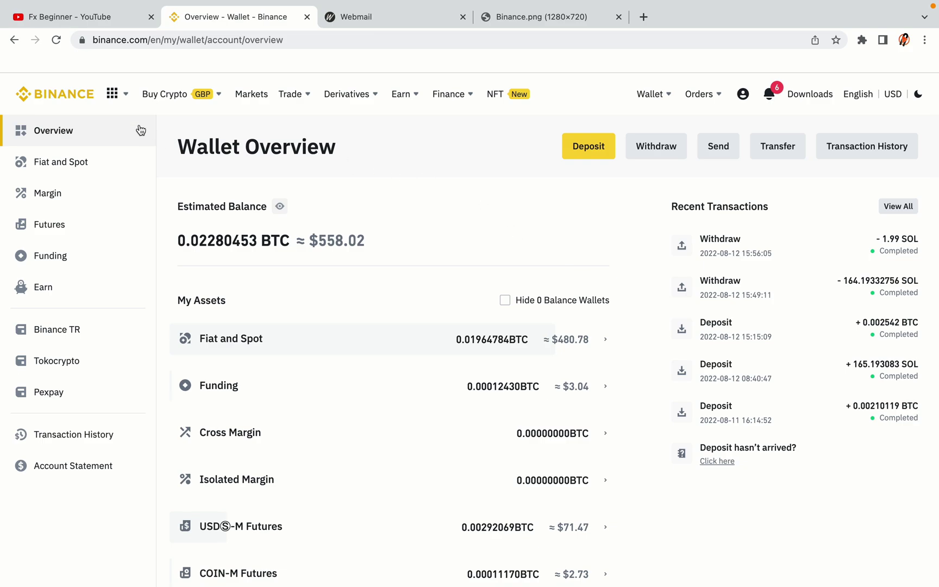
mouse_move(182, 97)
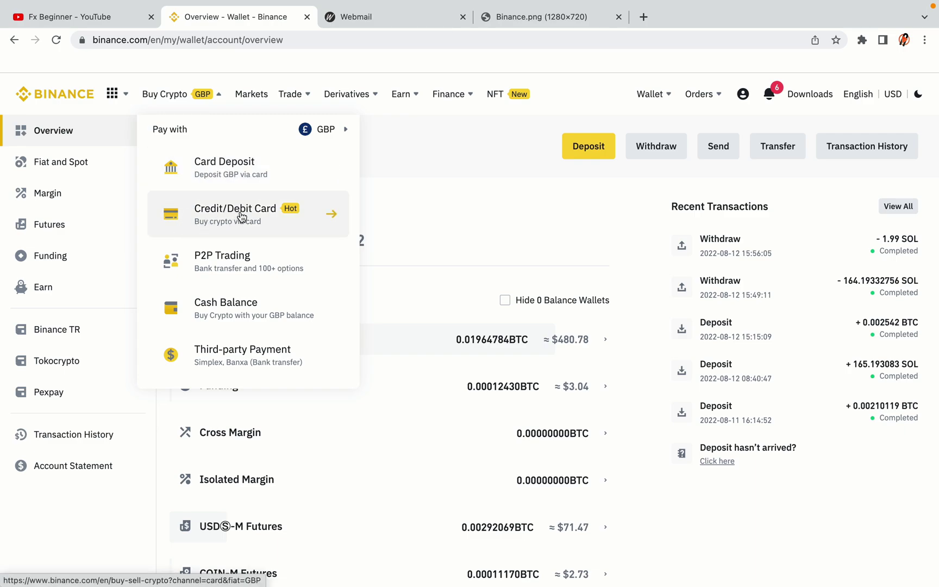
mouse_move(288, 94)
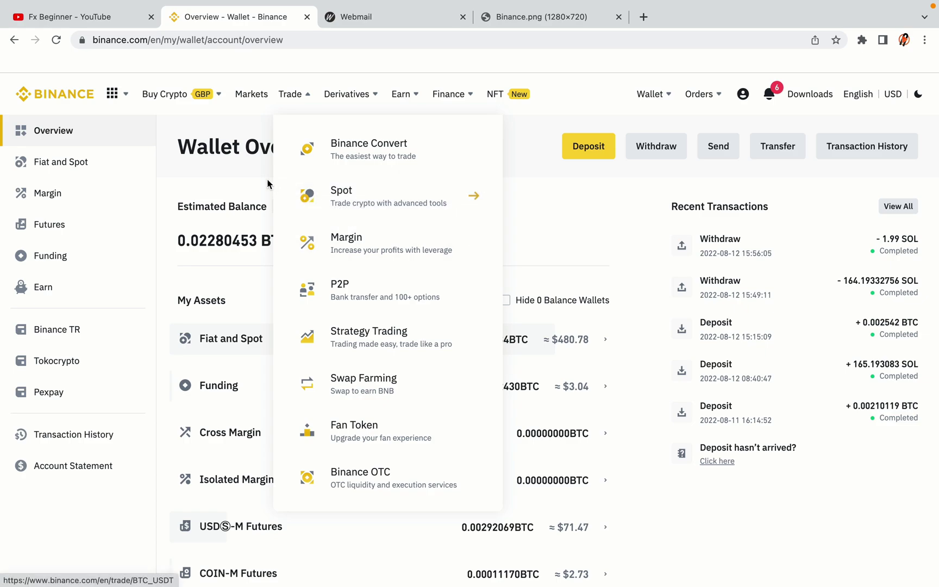
click(63, 91)
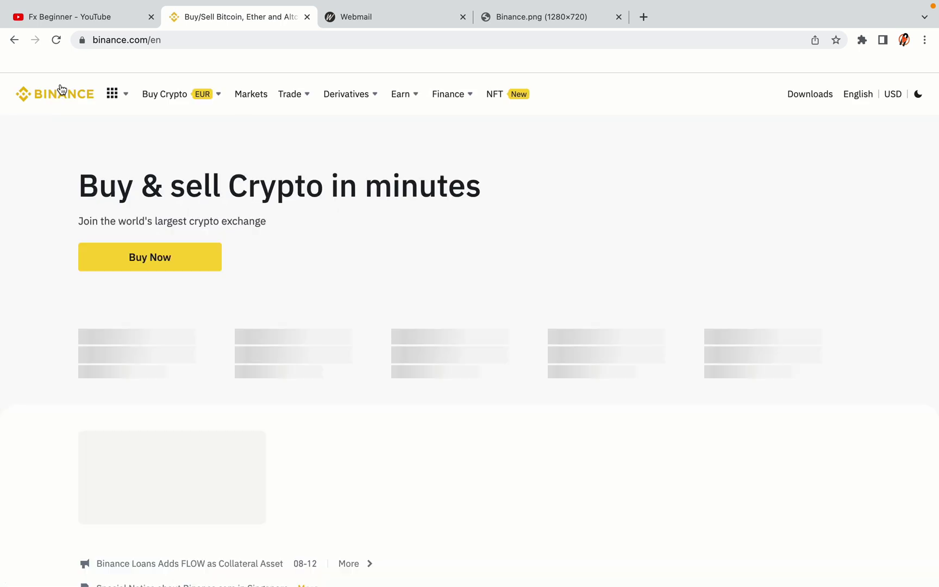